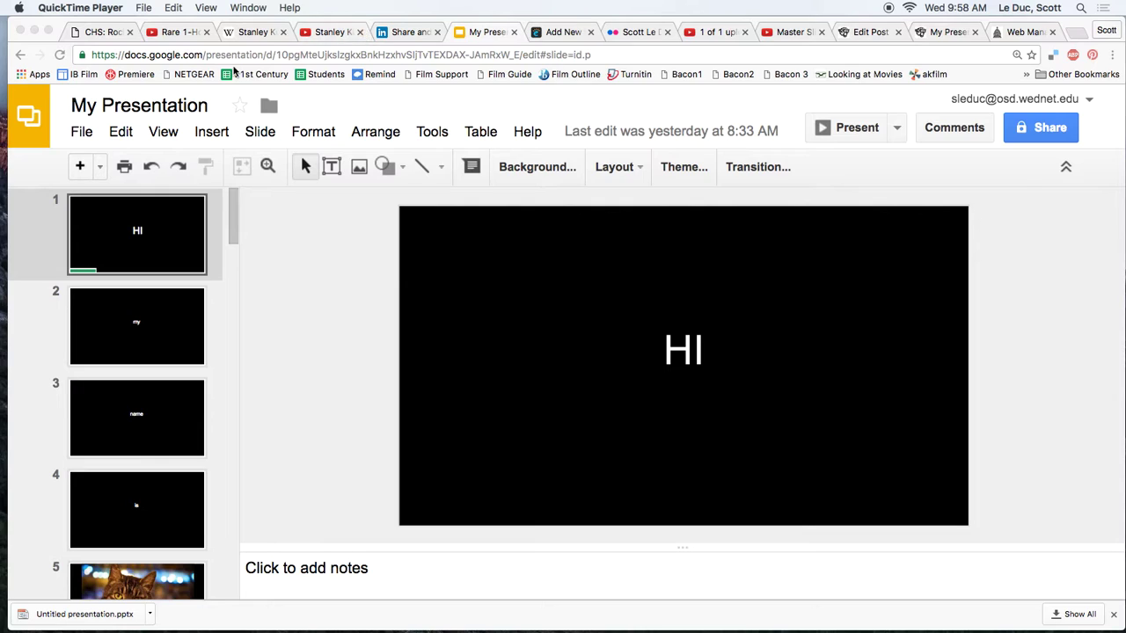
Download the Google Slides deck as PowerPoint (.pptx), saved to the Desktop as My Presentation.
click(93, 142)
click(81, 133)
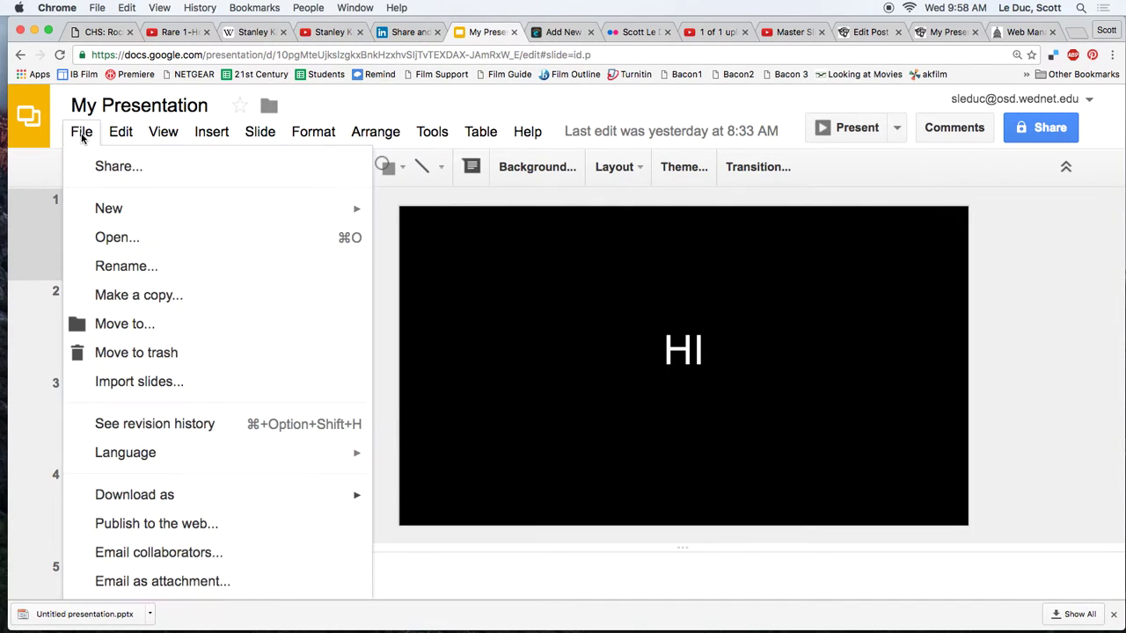
mouse_move(188, 497)
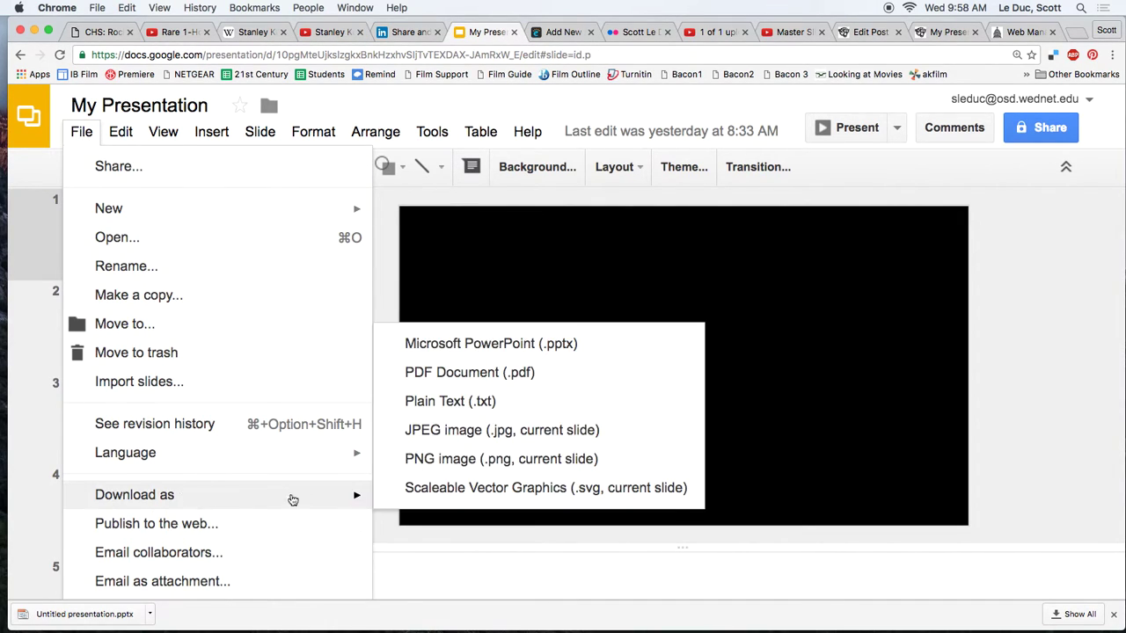
click(489, 345)
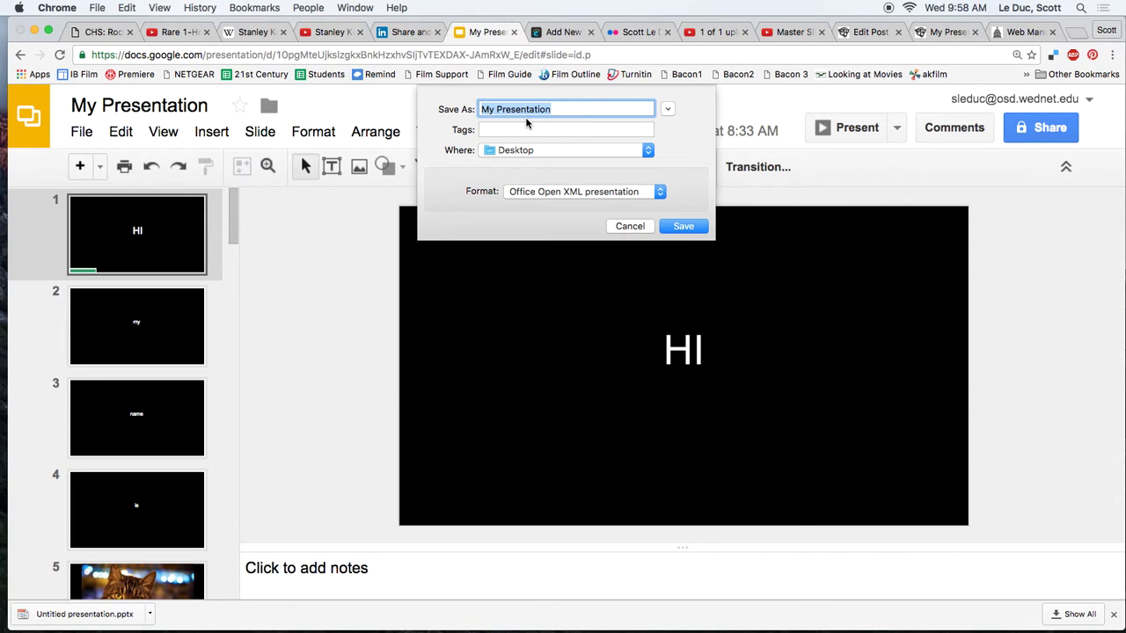
click(684, 227)
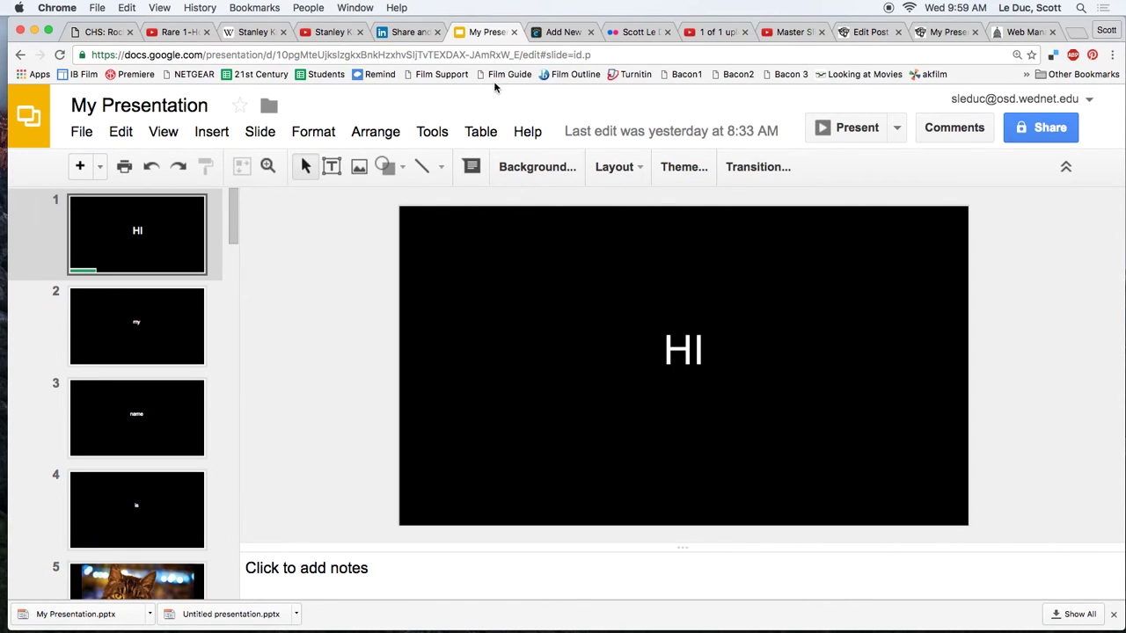
Upload My Presentation.pptx from the Desktop to SlideShare.
click(410, 33)
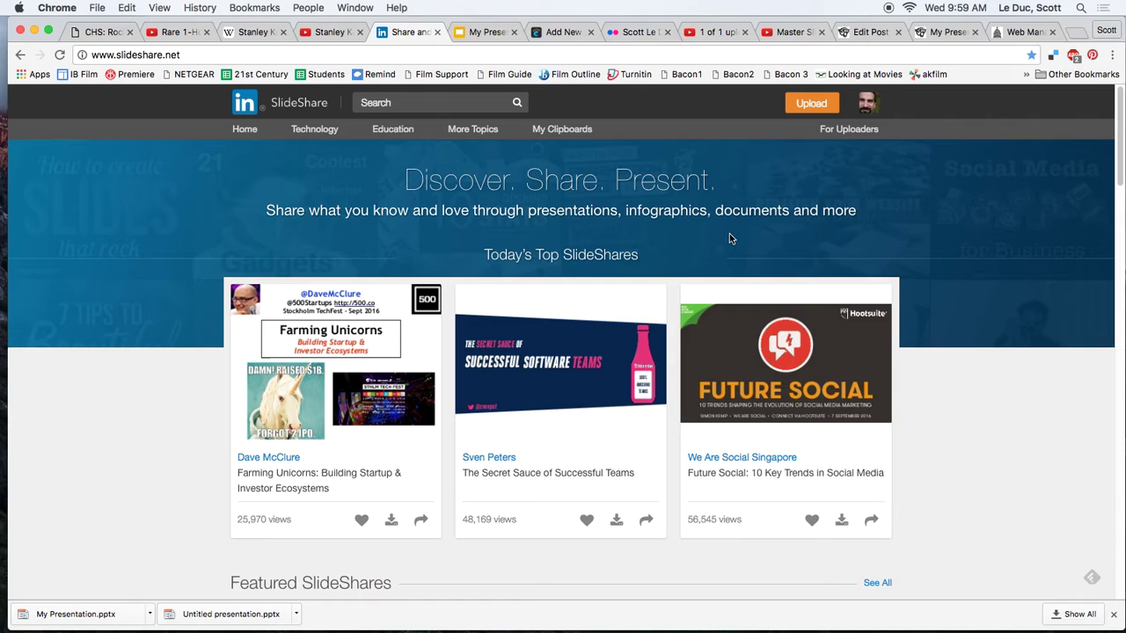
mouse_move(862, 104)
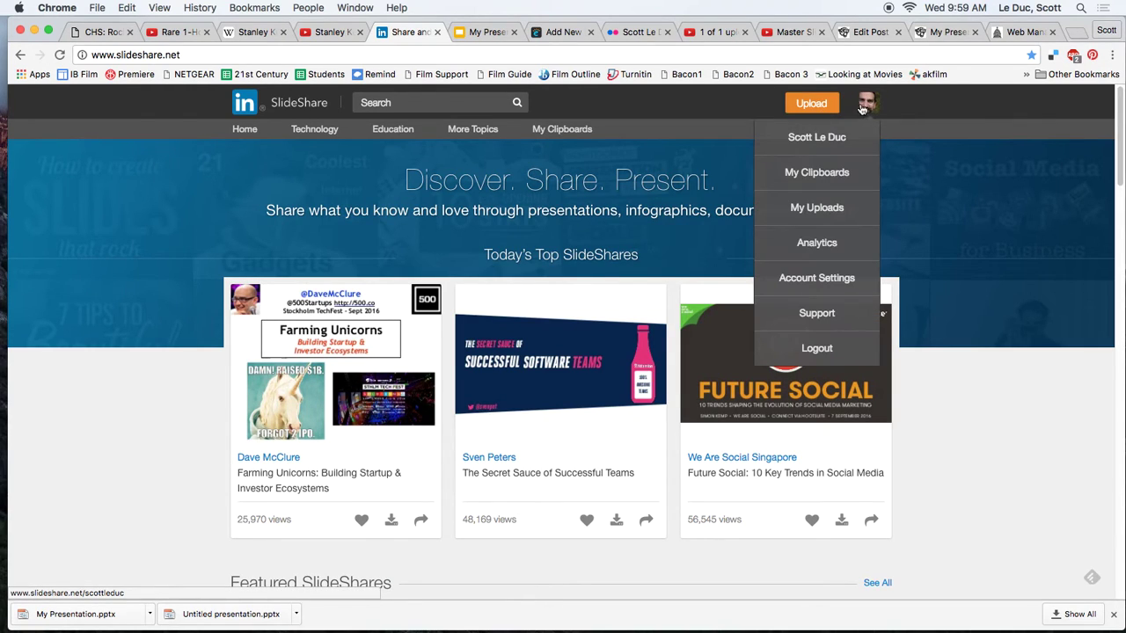
click(811, 104)
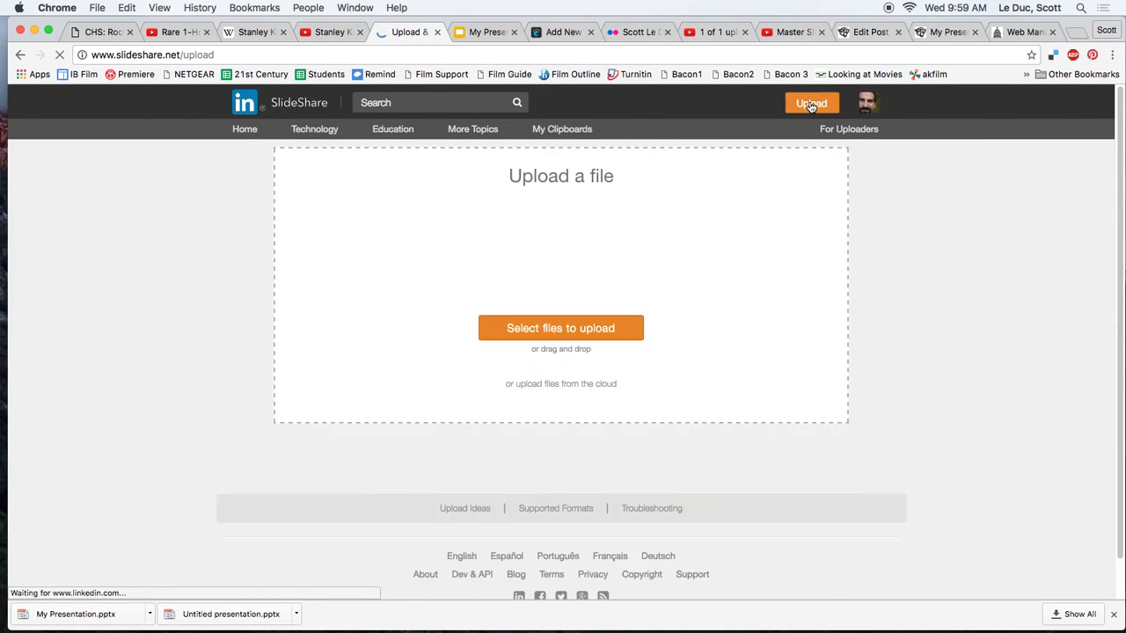
click(576, 385)
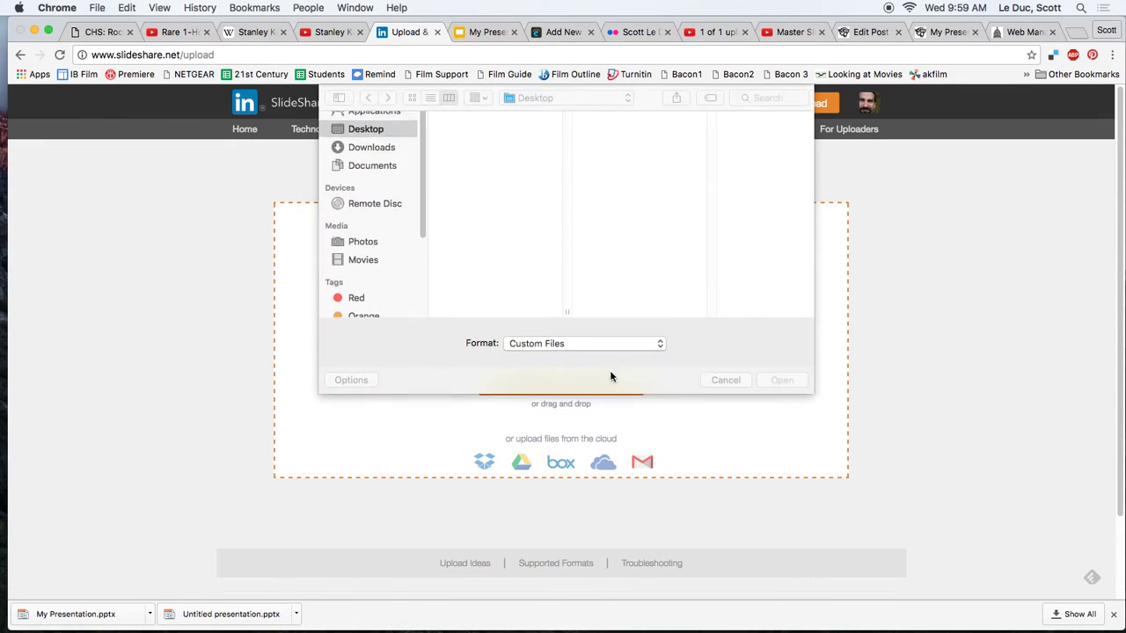
click(527, 142)
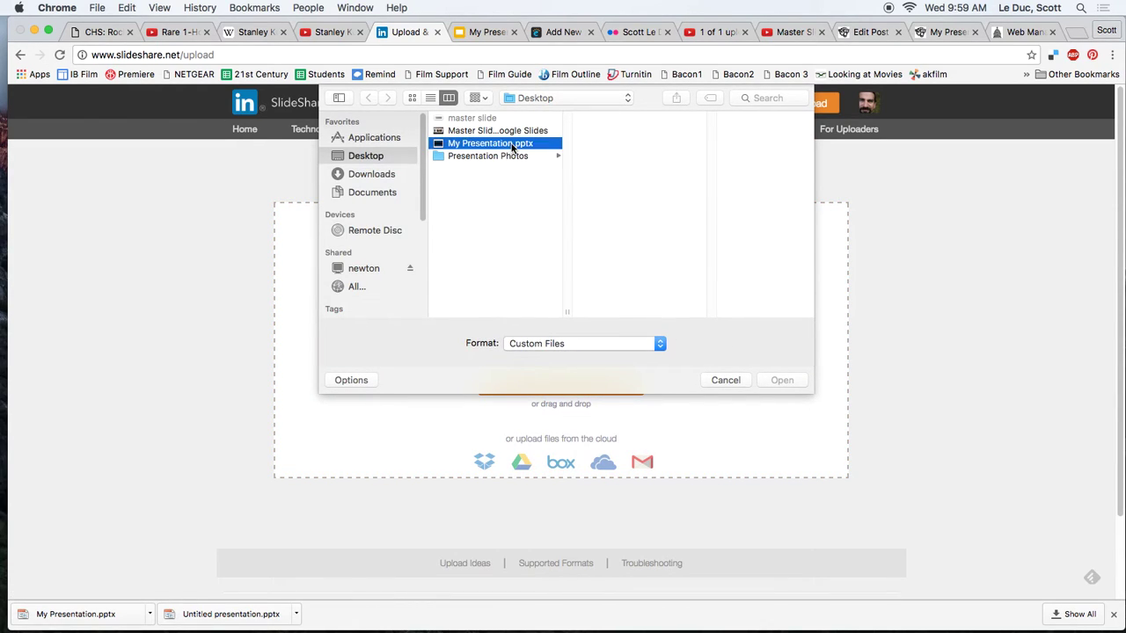
click(778, 381)
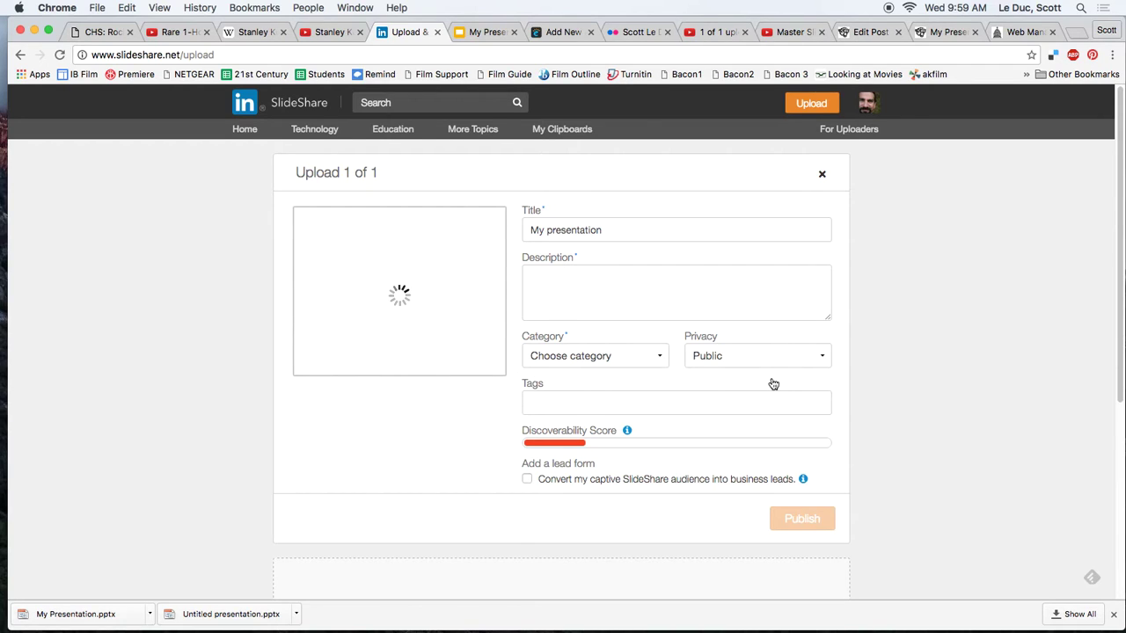
Enter the description 'This is presentation demonstrating my skill at creating a slide show.'.
click(564, 281)
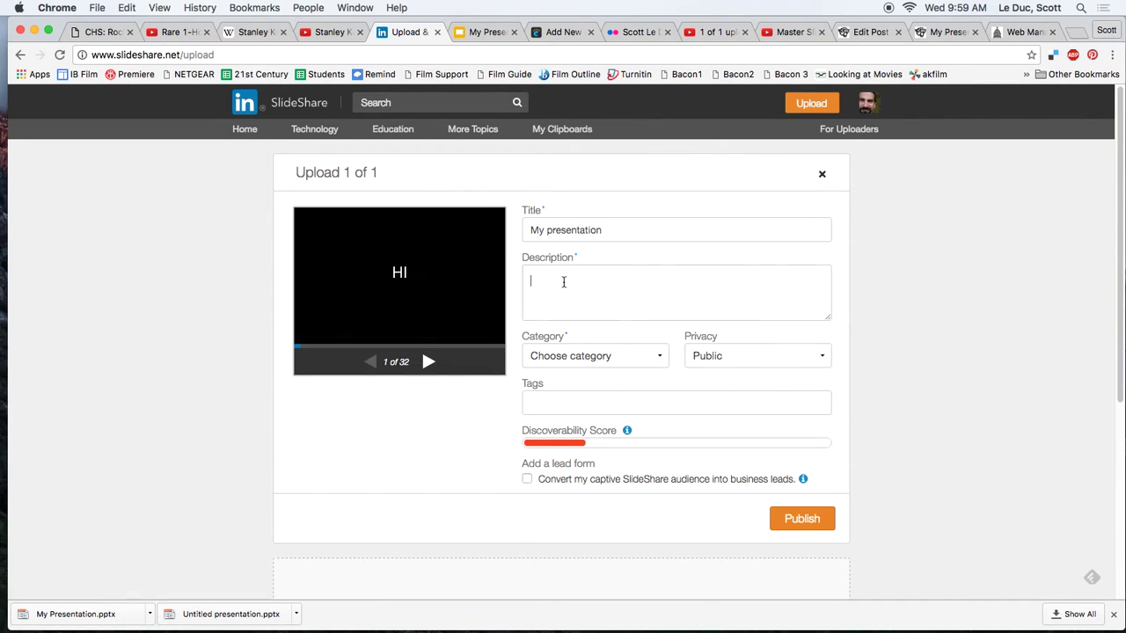
text(Thi)
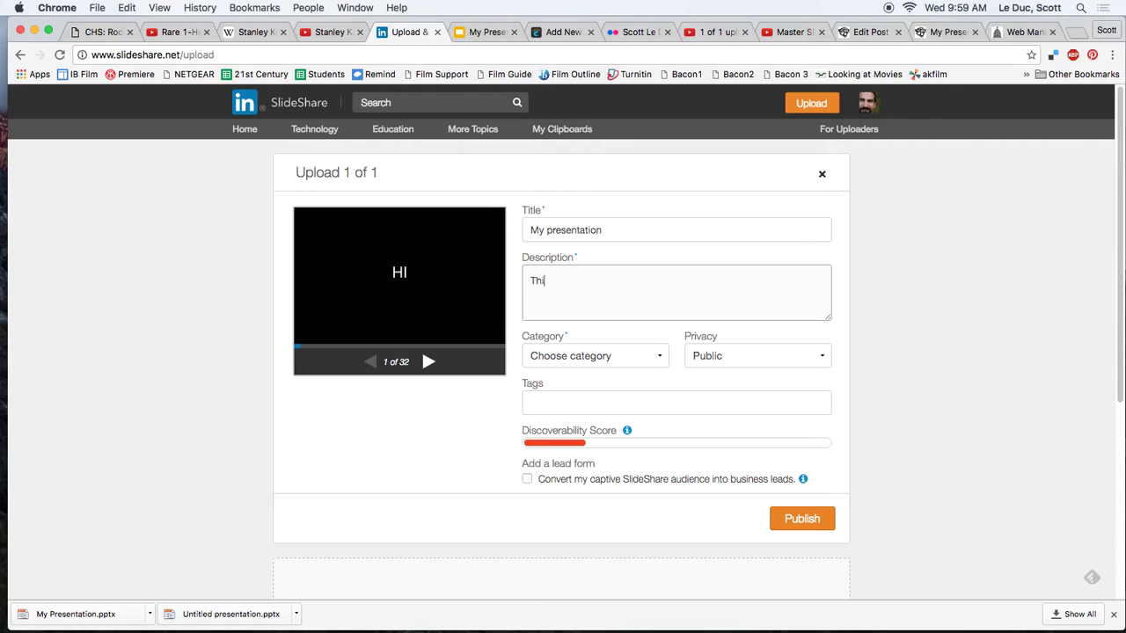
text(s is preentation demonstr)
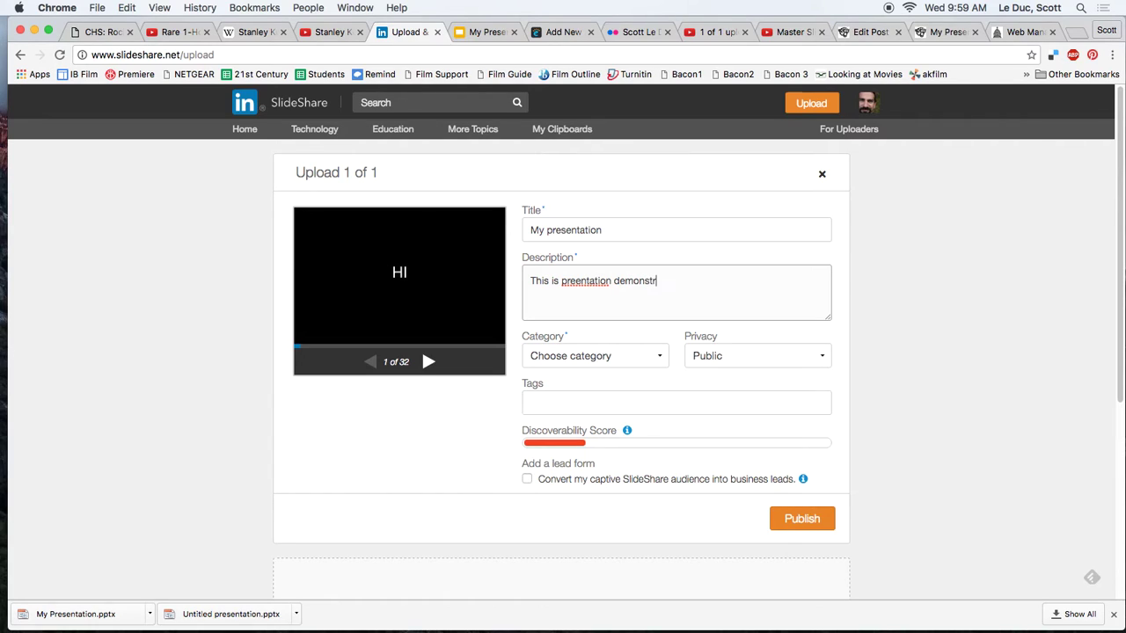
text(ating my skill)
click(573, 281)
text(s)
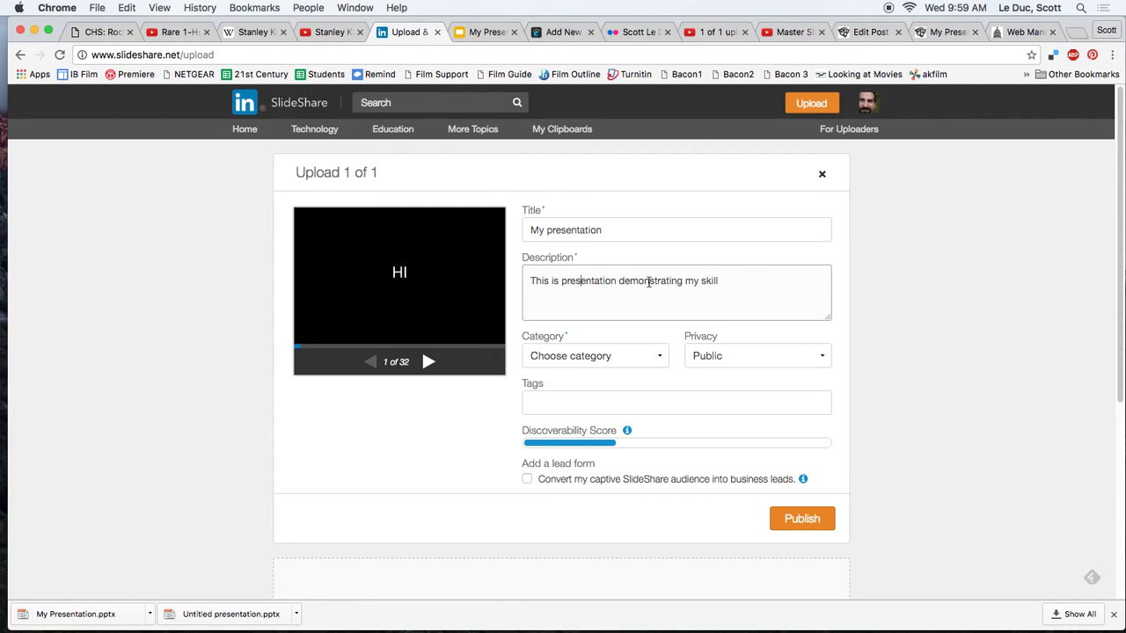
click(731, 278)
text(at creating a slide show.)
Set the category to Education and add the tags education and presentation.
click(642, 356)
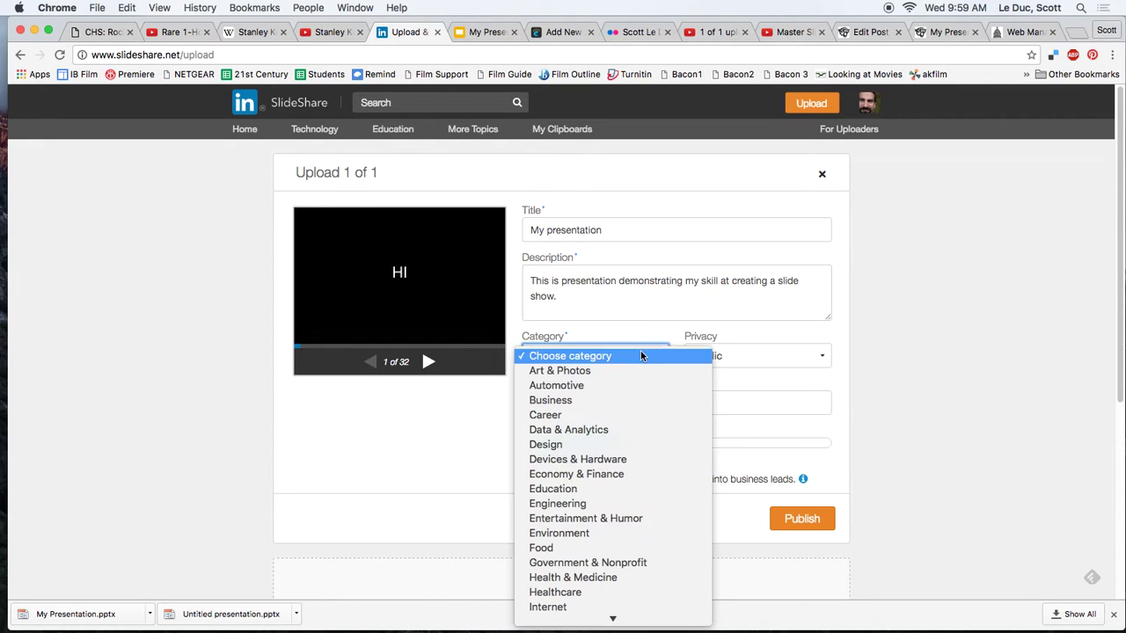
click(603, 491)
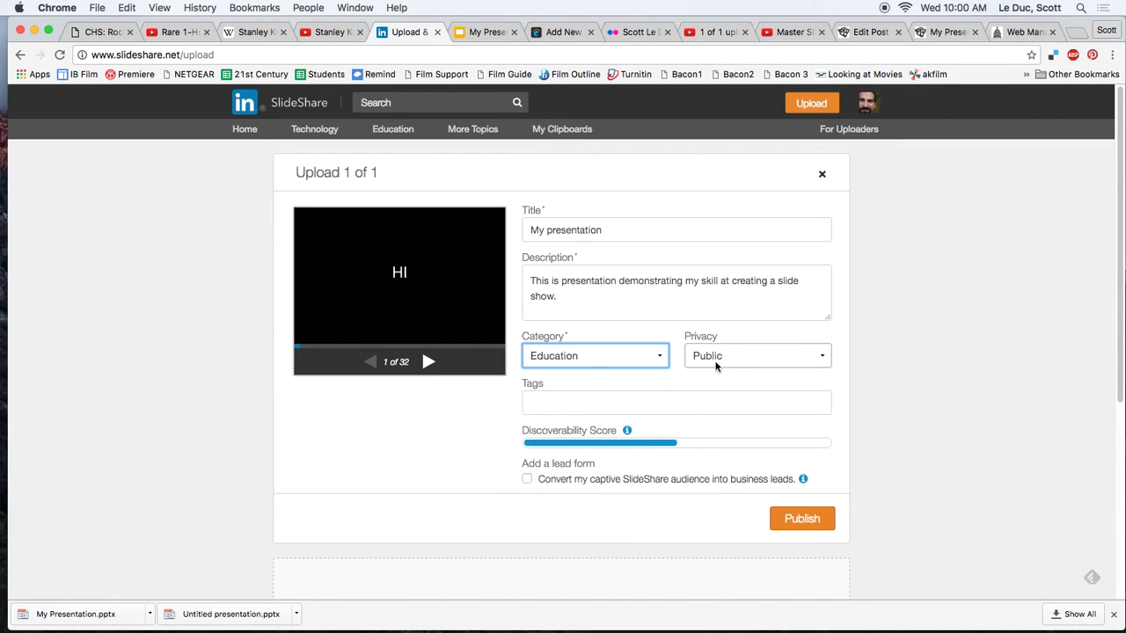
click(601, 404)
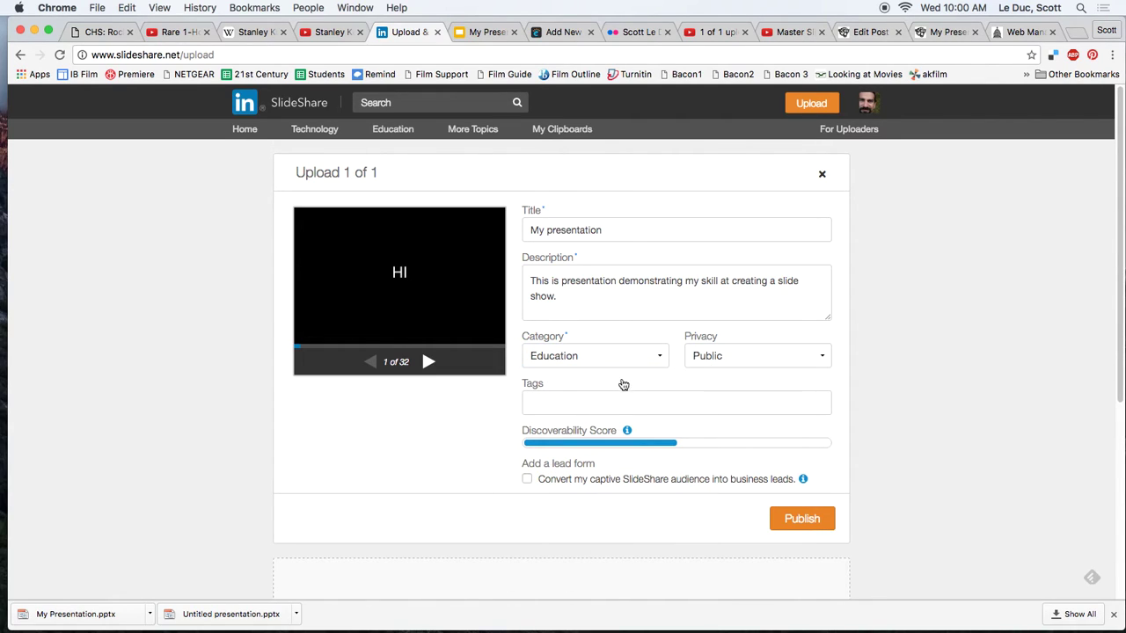
text(Education)
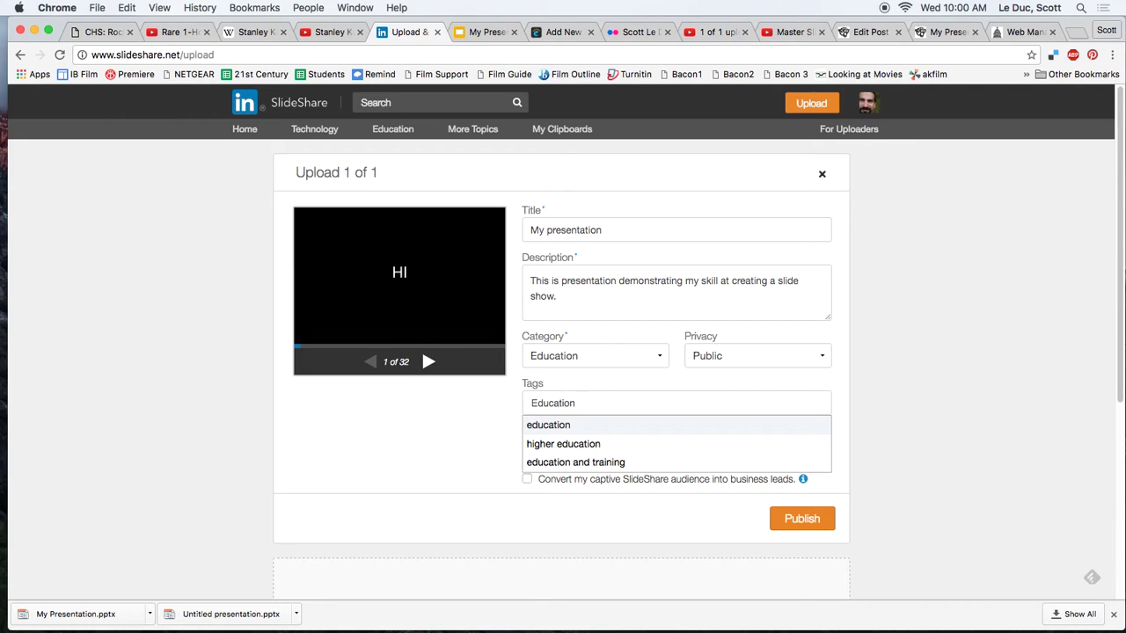
key(Return)
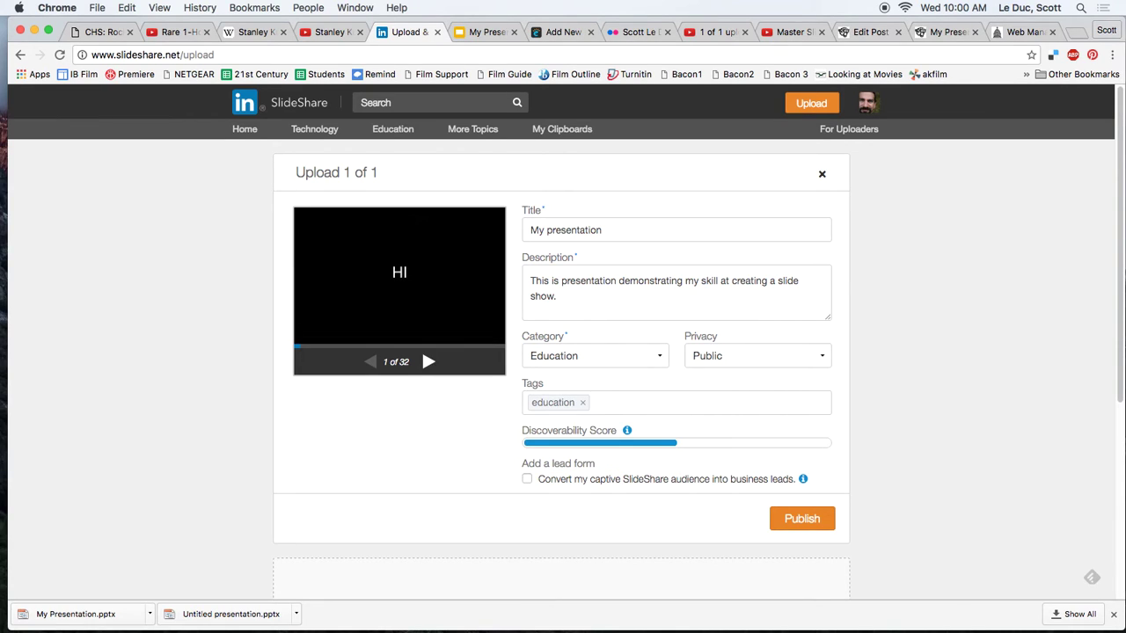
text(present)
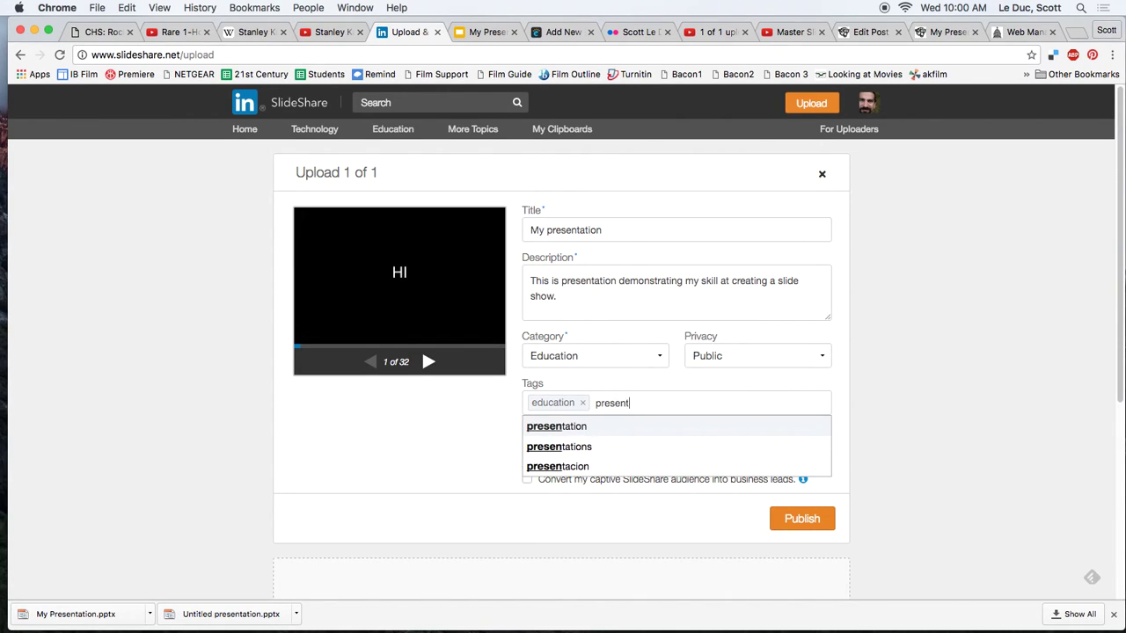
text(ation)
key(Return)
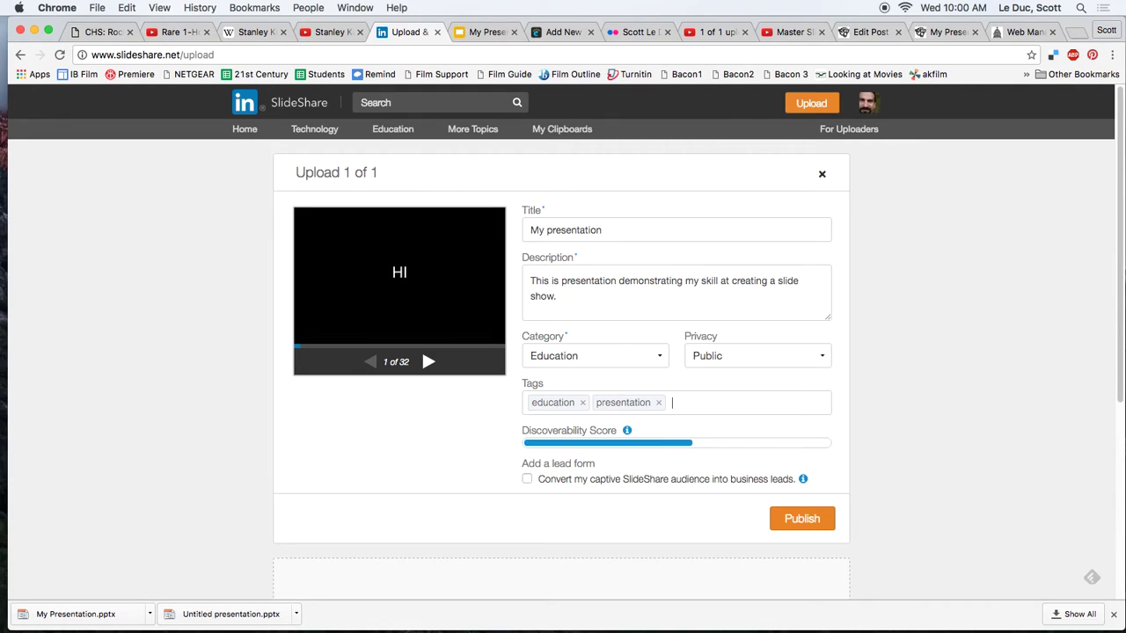
Publish the uploaded My presentation deck on SlideShare.
click(807, 518)
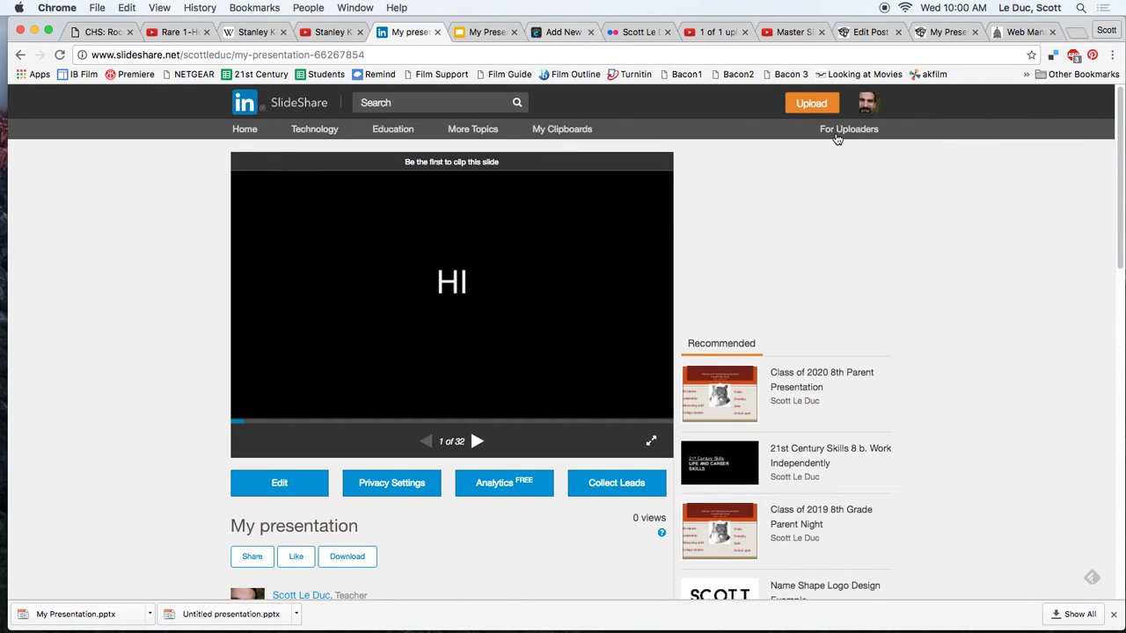
Go to My Uploads and open the Edit page for the My presentation card.
click(866, 104)
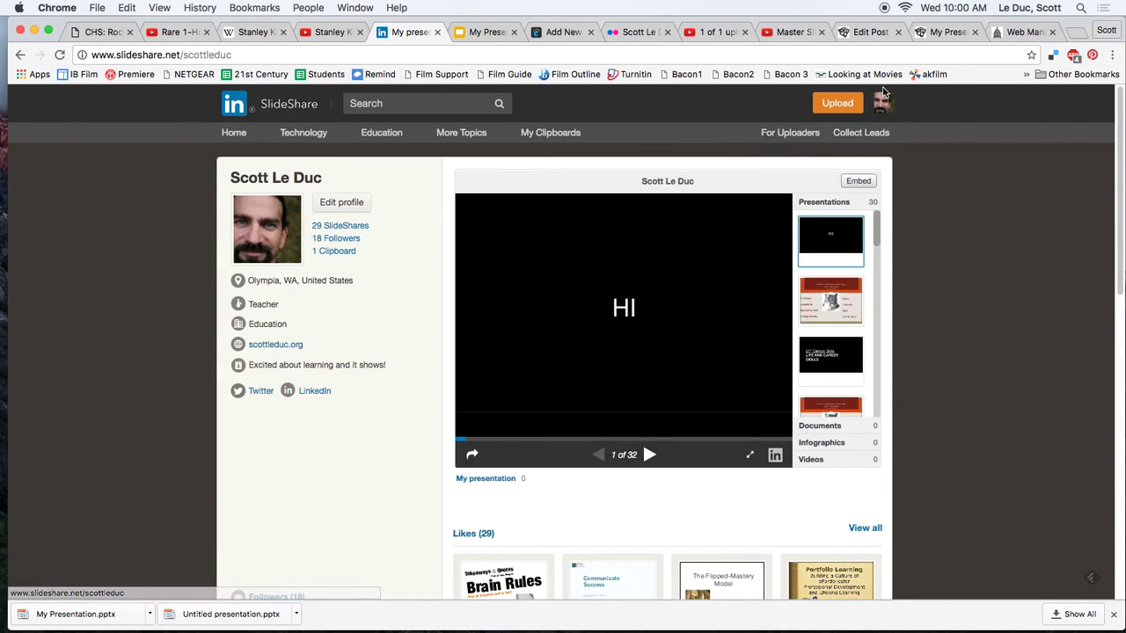
click(836, 210)
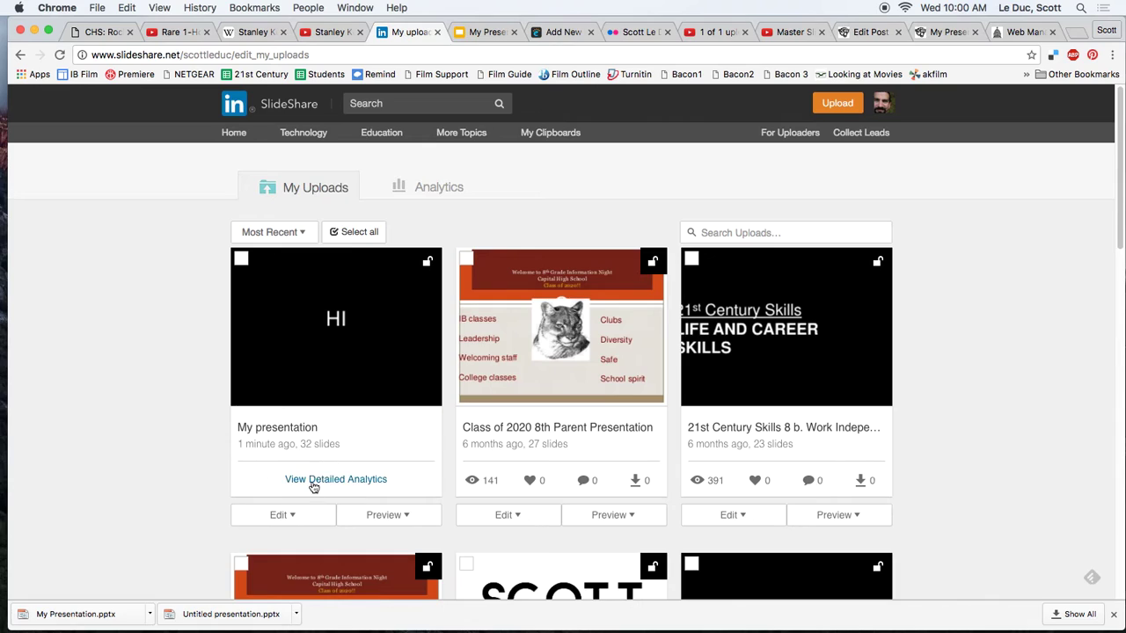
click(292, 518)
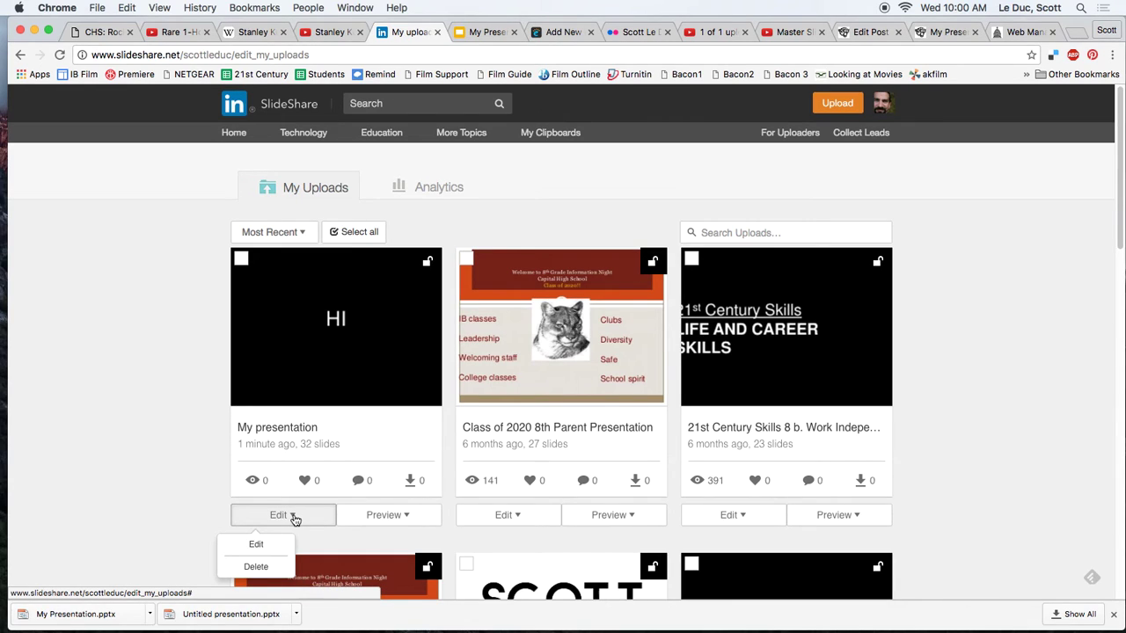
click(256, 566)
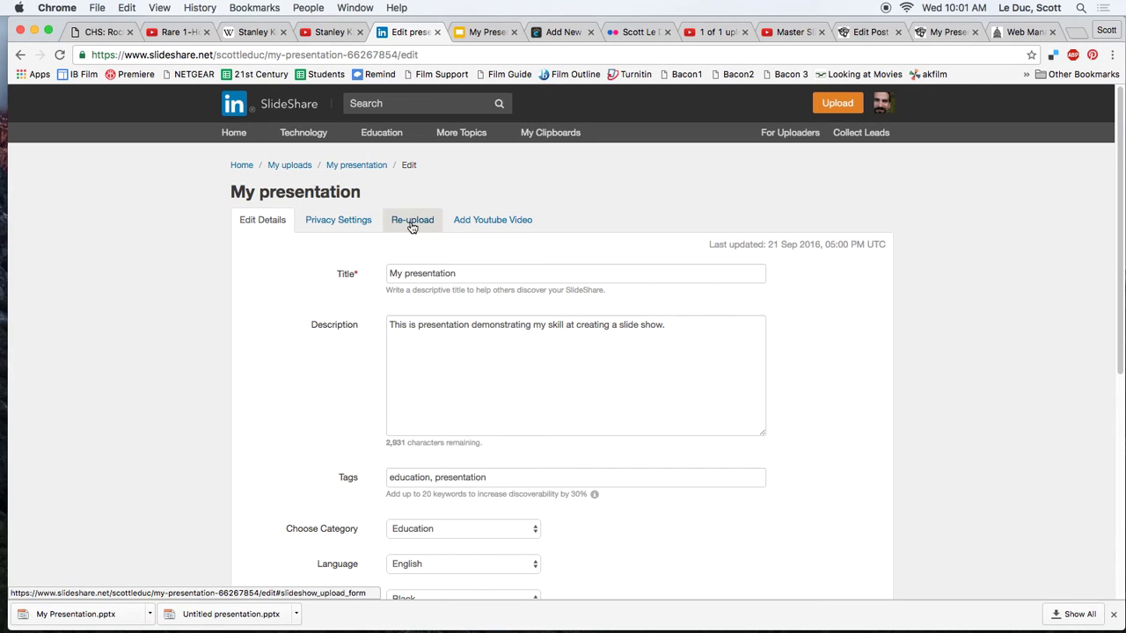
Show the Re-upload tab for My presentation and start uploading a replacement file.
click(412, 222)
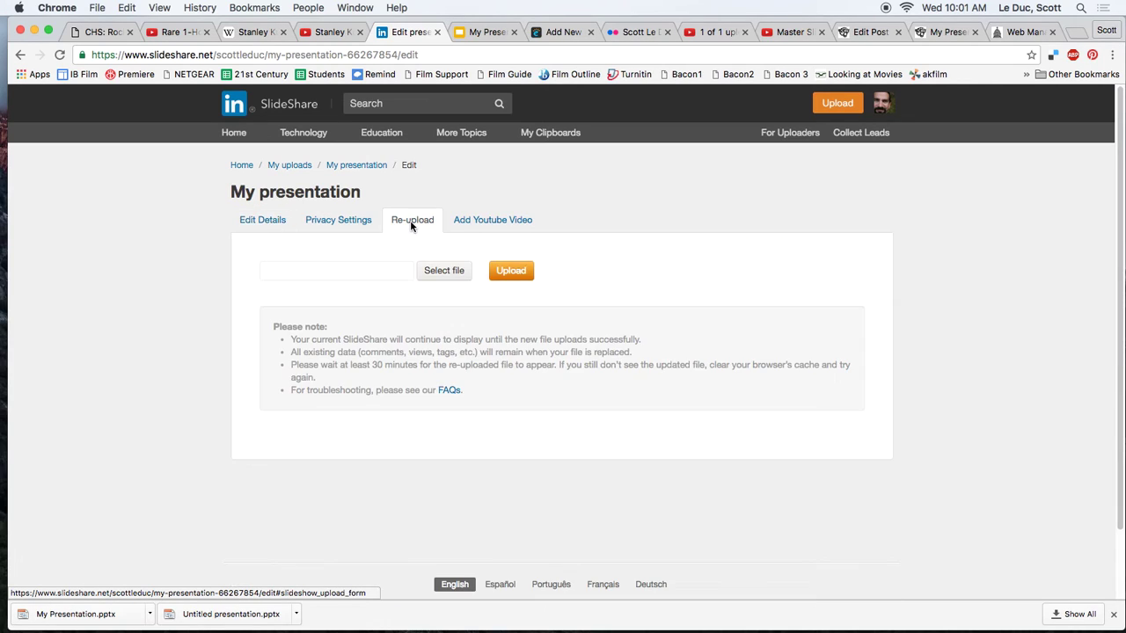
click(510, 273)
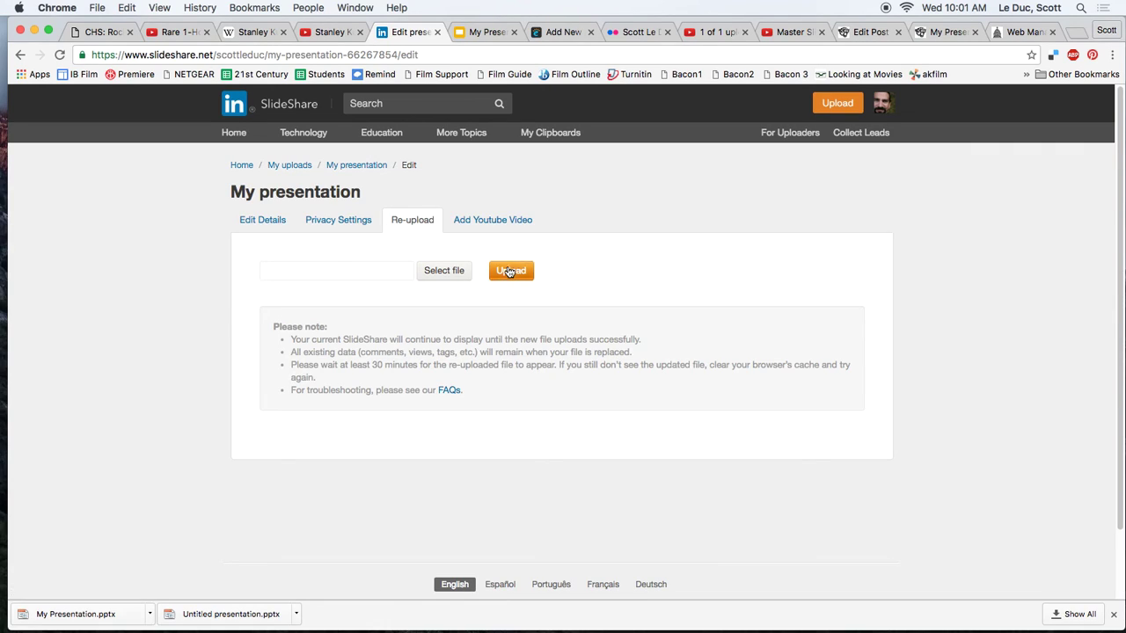